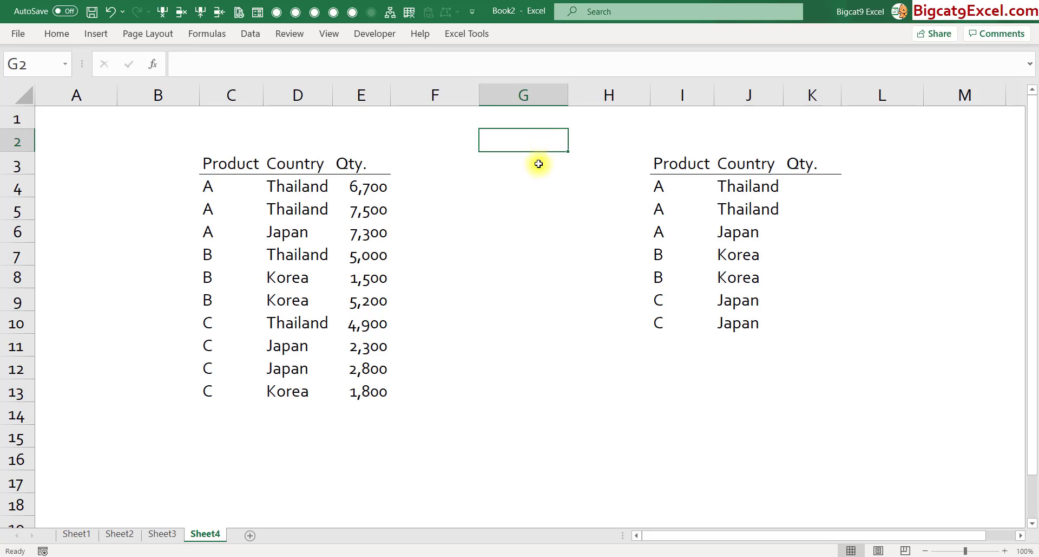
# - Enter =C4&D4 in B4 and copy it down to B13, making keys like AThailand
pyautogui.click(162, 191)
pyautogui.write('=')
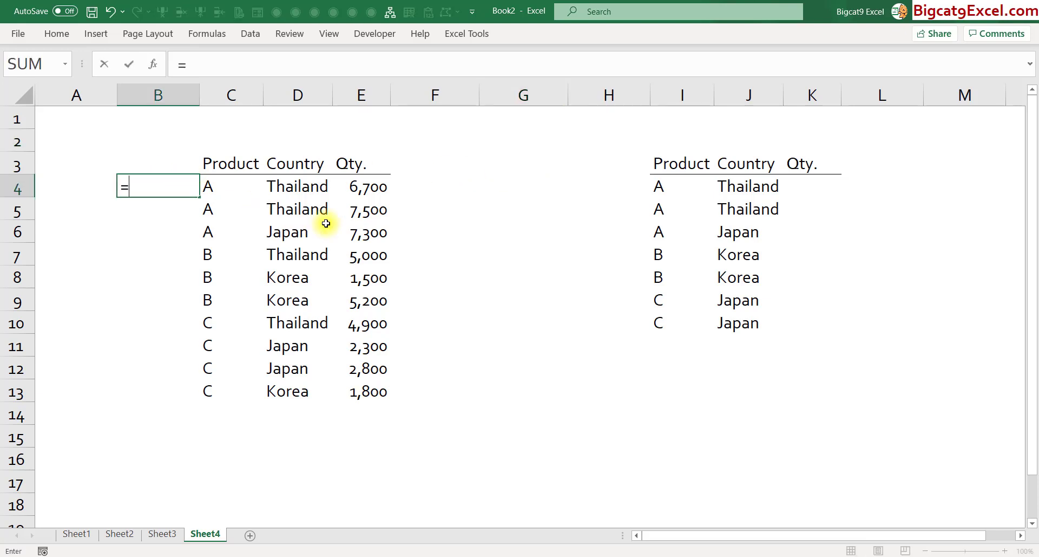
pyautogui.press('Right')
pyautogui.write('&')
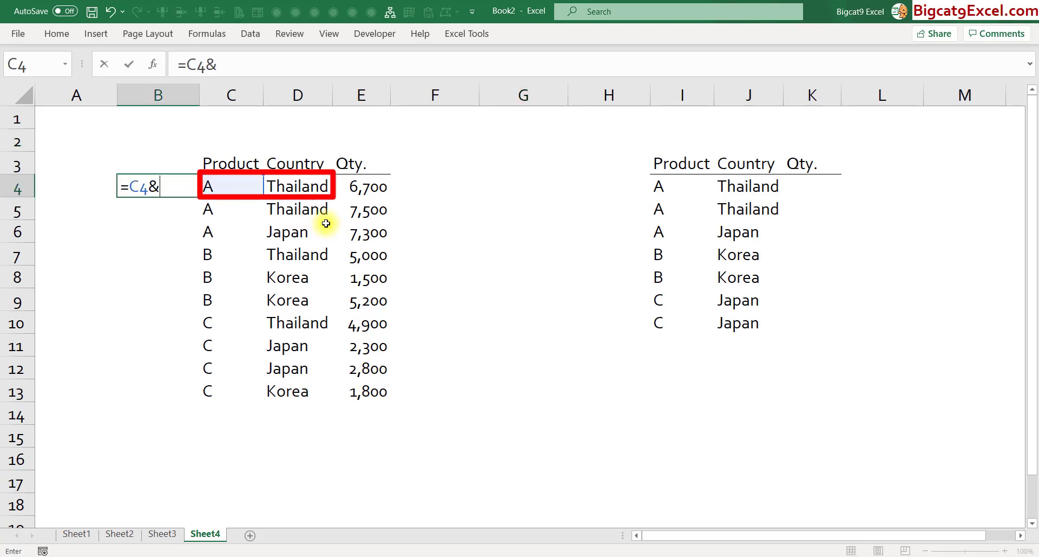
pyautogui.press('Right')
pyautogui.press('Right')
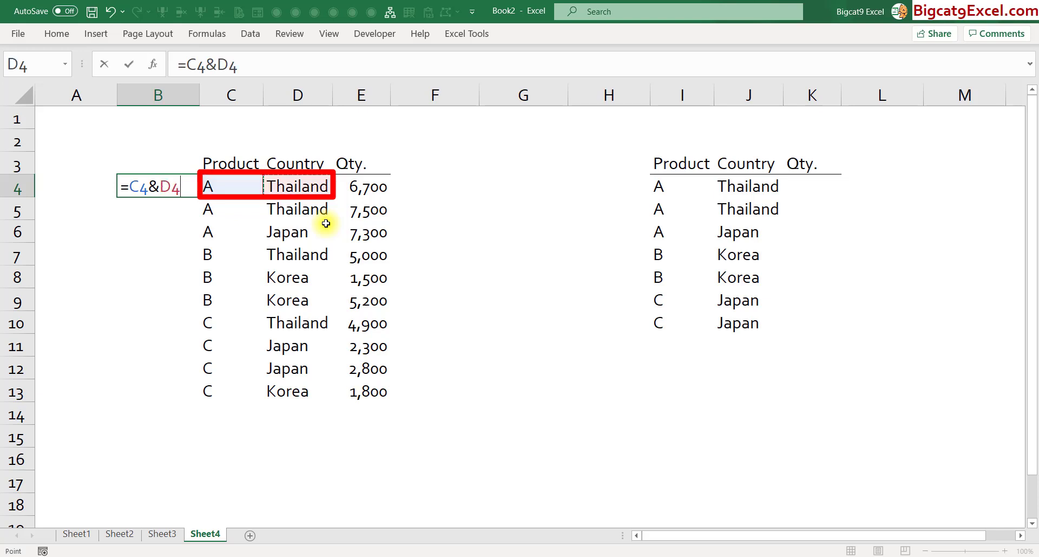
pyautogui.hotkey('ctrl', 'Return')
pyautogui.hotkey('ctrl', 'c')
pyautogui.hotkey('shift', 'Right')
pyautogui.hotkey('ctrl', 'shift', 'Down')
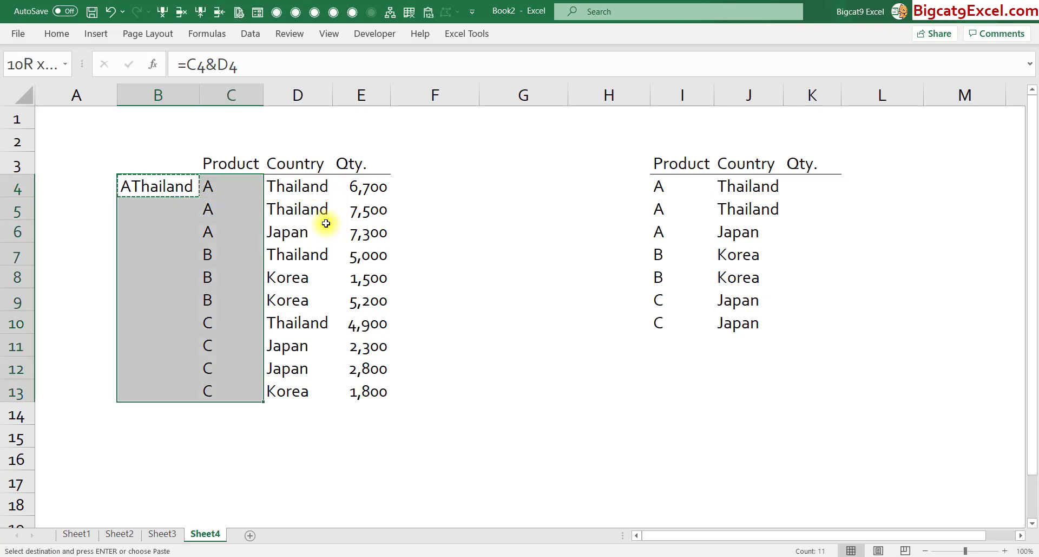
pyautogui.hotkey('shift', 'Left')
pyautogui.press('Return')
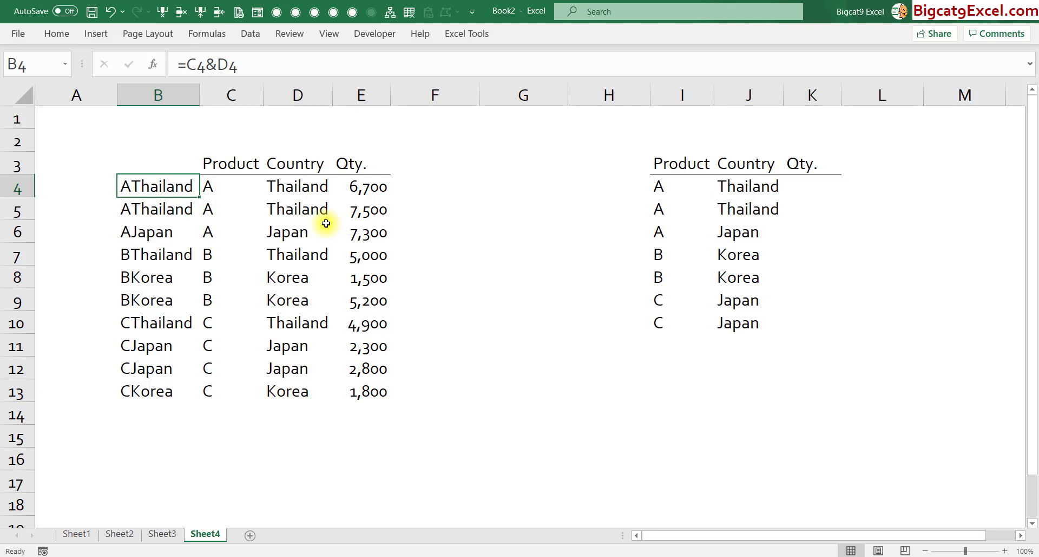
# - Widen column A and enter =COUNTIF($B$4:B4,B4) in A4 to count key occurrences
pyautogui.moveTo(117, 95); pyautogui.dragTo(242, 120)
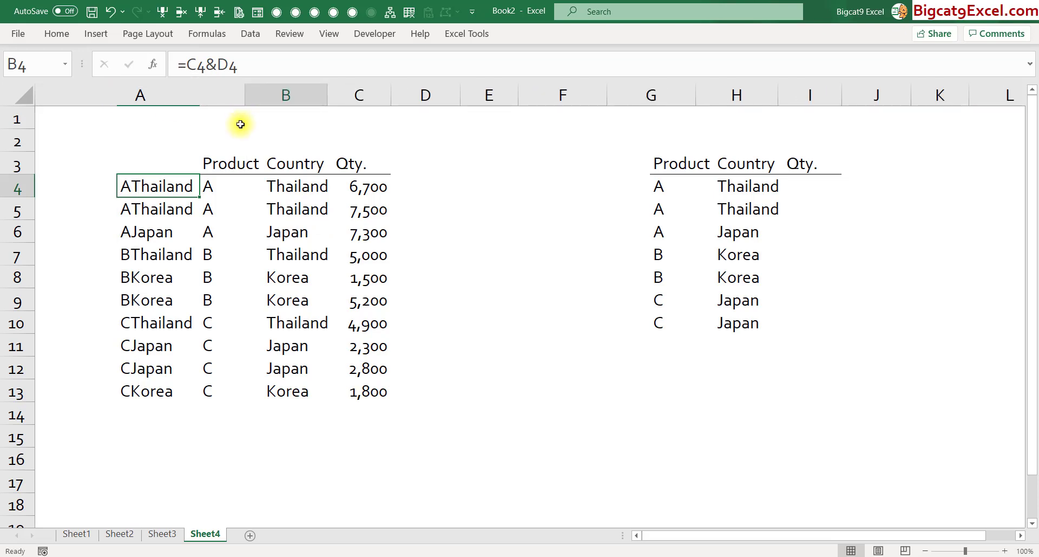
pyautogui.click(135, 186)
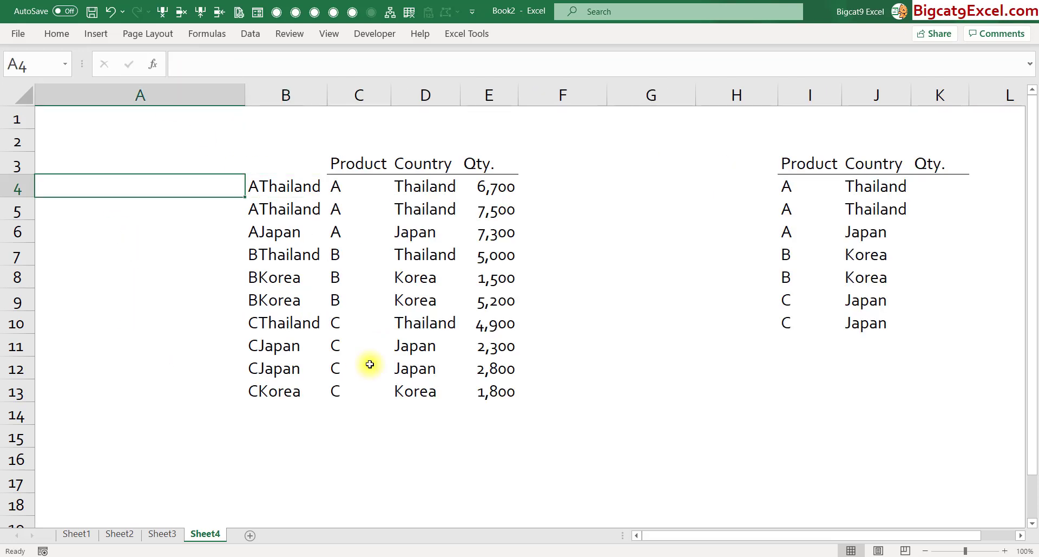
pyautogui.write('=COUNTIF')
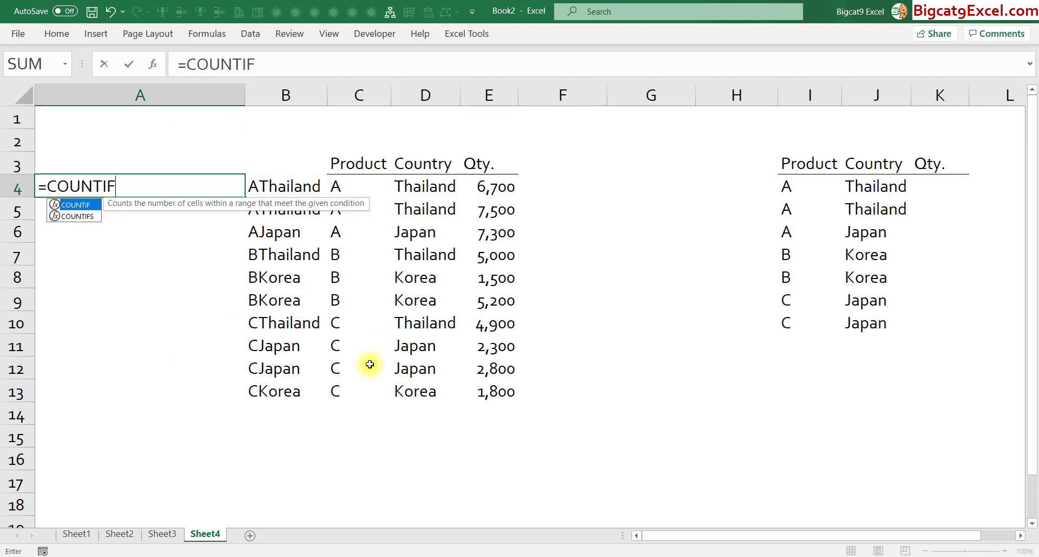
pyautogui.write('(')
pyautogui.press('Right')
pyautogui.press('F8')
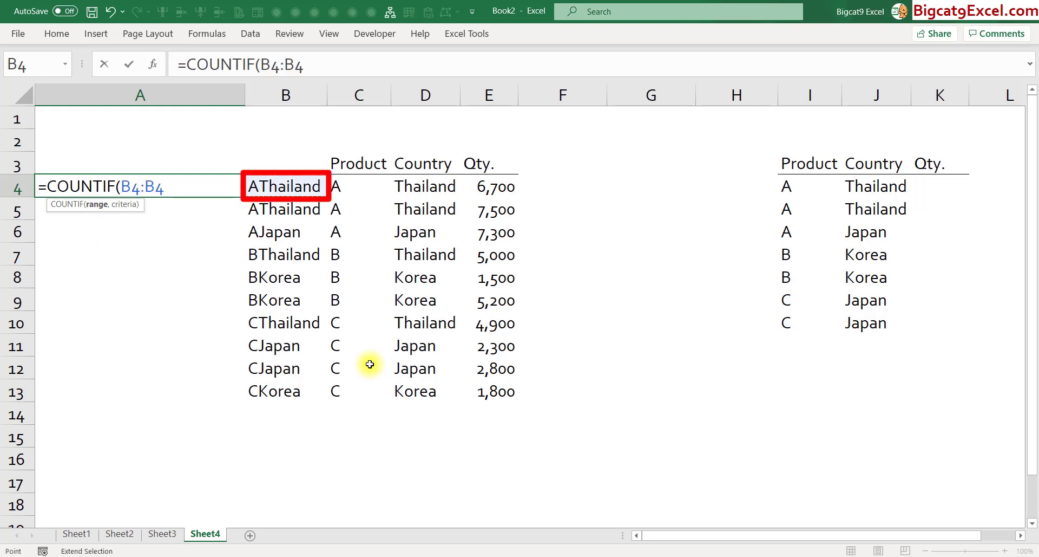
pyautogui.write(',')
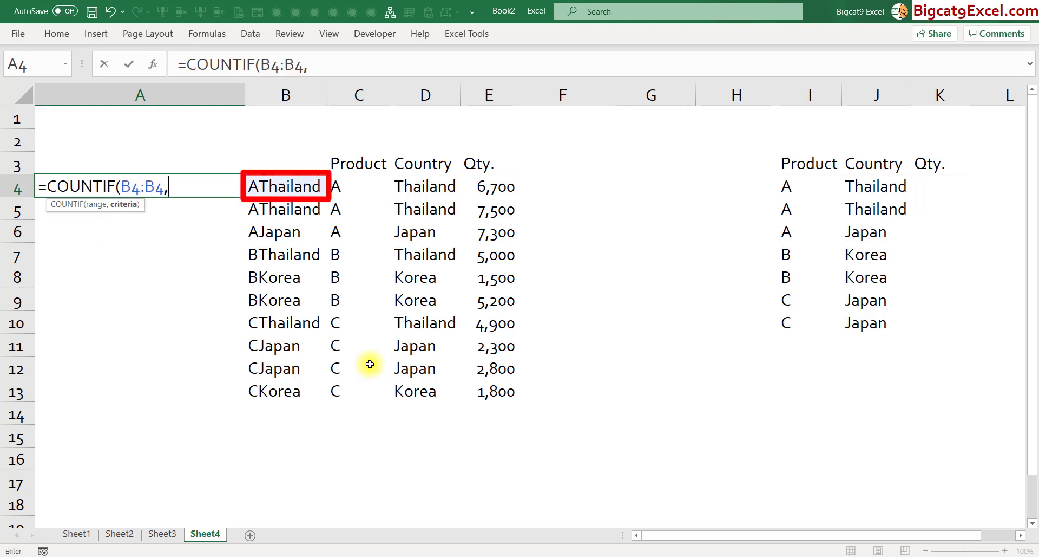
pyautogui.press('Right')
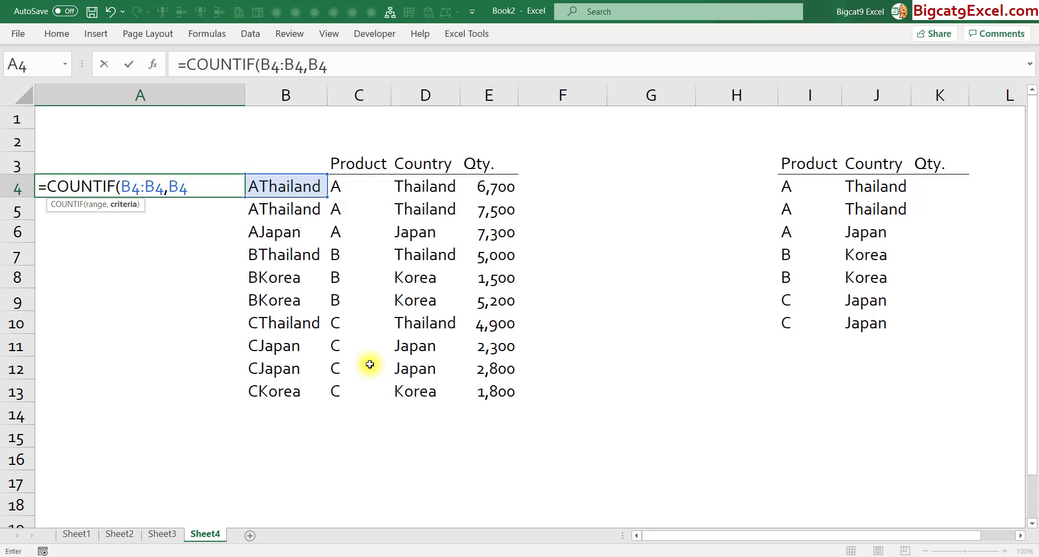
pyautogui.write(')')
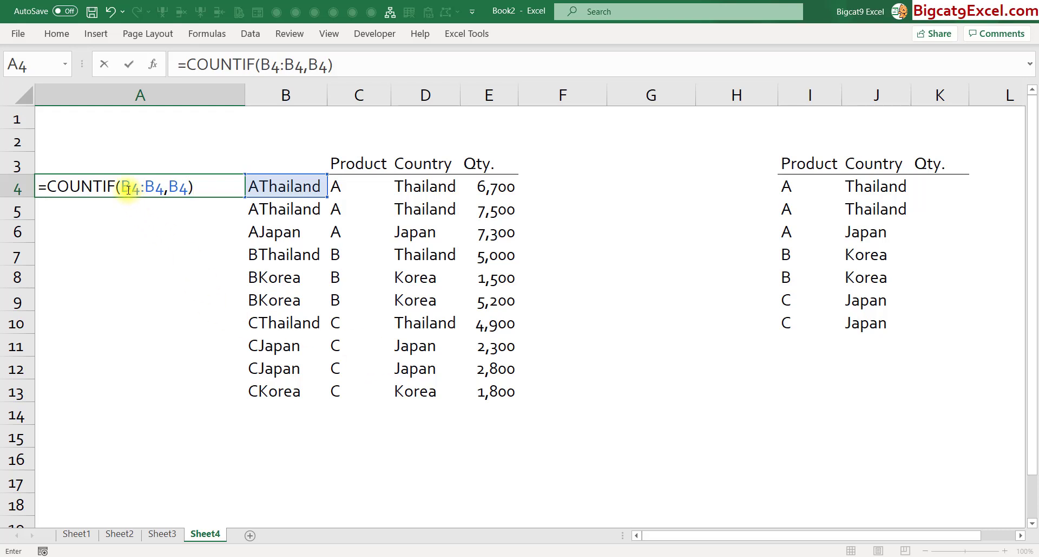
pyautogui.click(128, 188)
pyautogui.press('F4')
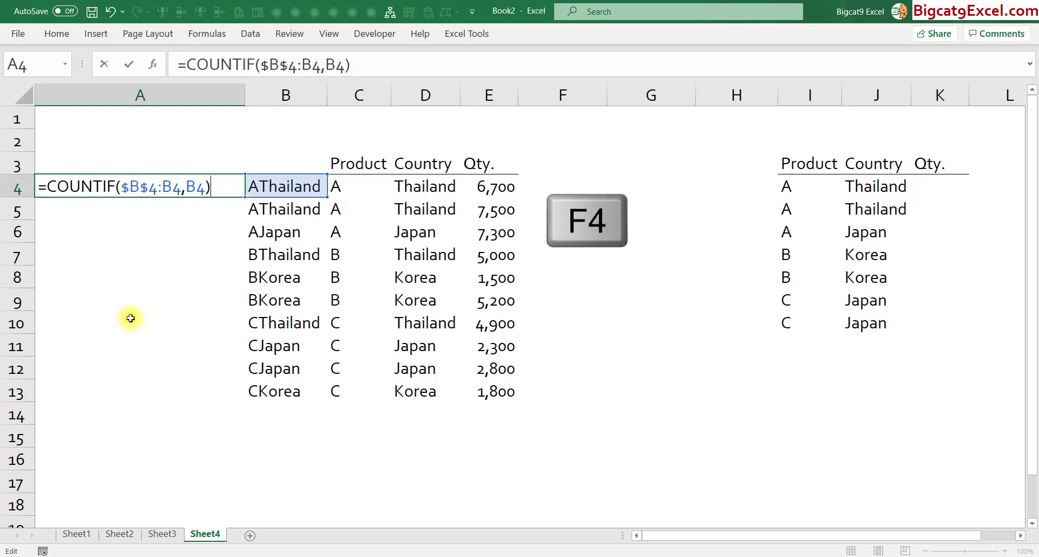
pyautogui.hotkey('ctrl', 'Return')
# - Fill the COUNTIF formula down to A13, giving counts 1,2,1,1,1,2,1,1,2,1
pyautogui.hotkey('shift', 'Right')
pyautogui.hotkey('ctrl', 'shift', 'Down')
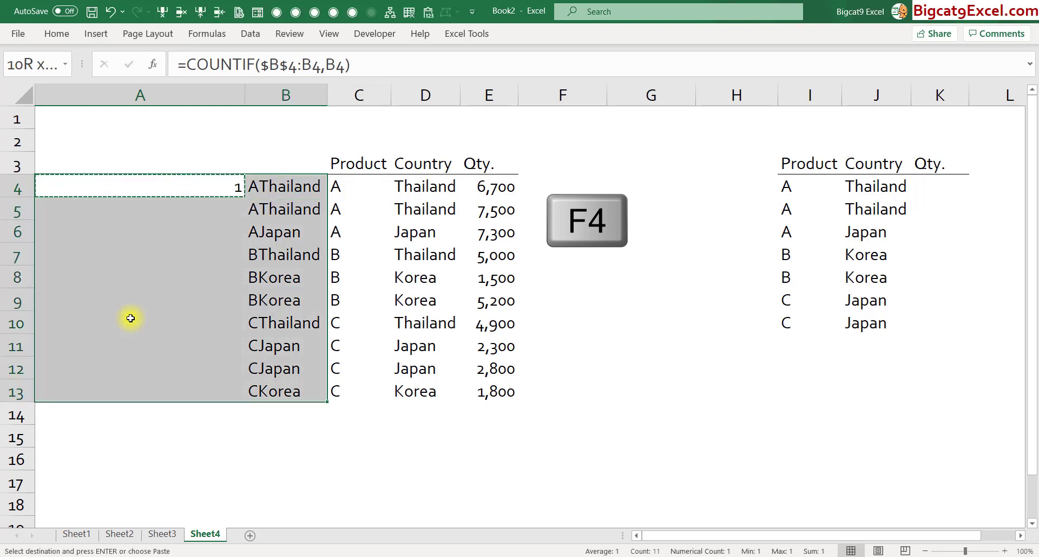
pyautogui.hotkey('shift', 'Left')
pyautogui.hotkey('ctrl', 'd')
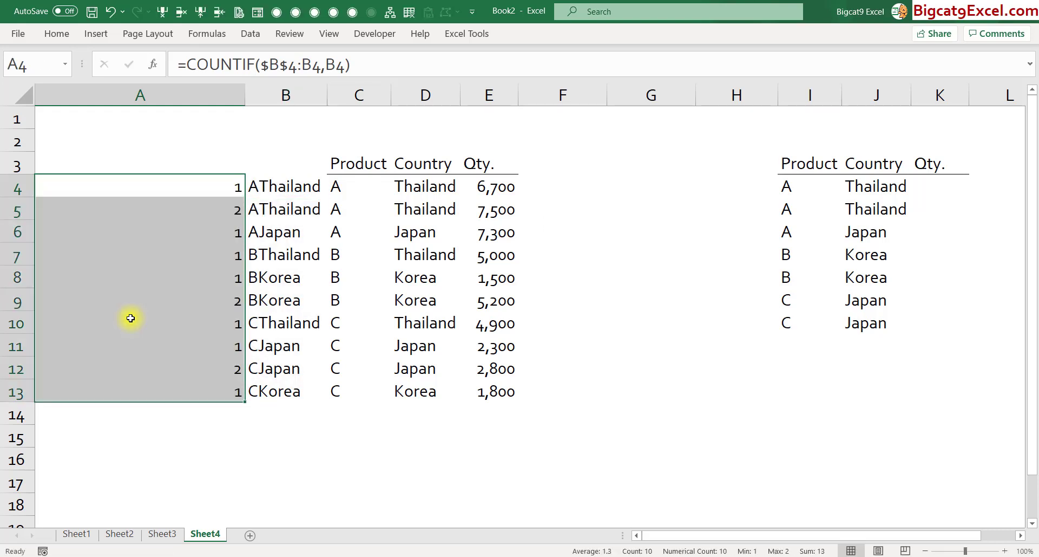
pyautogui.press('Up')
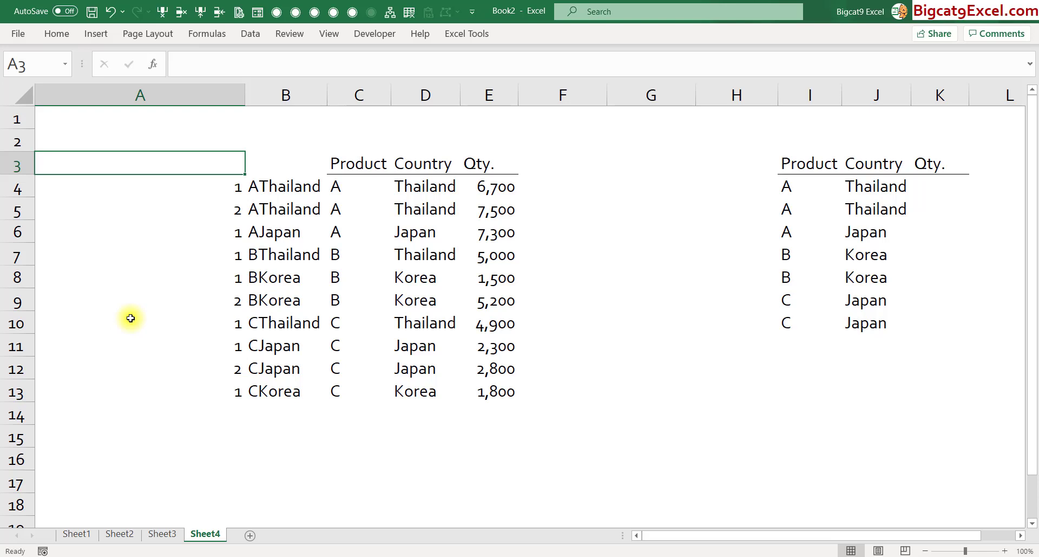
pyautogui.click(269, 185)
pyautogui.click(275, 212)
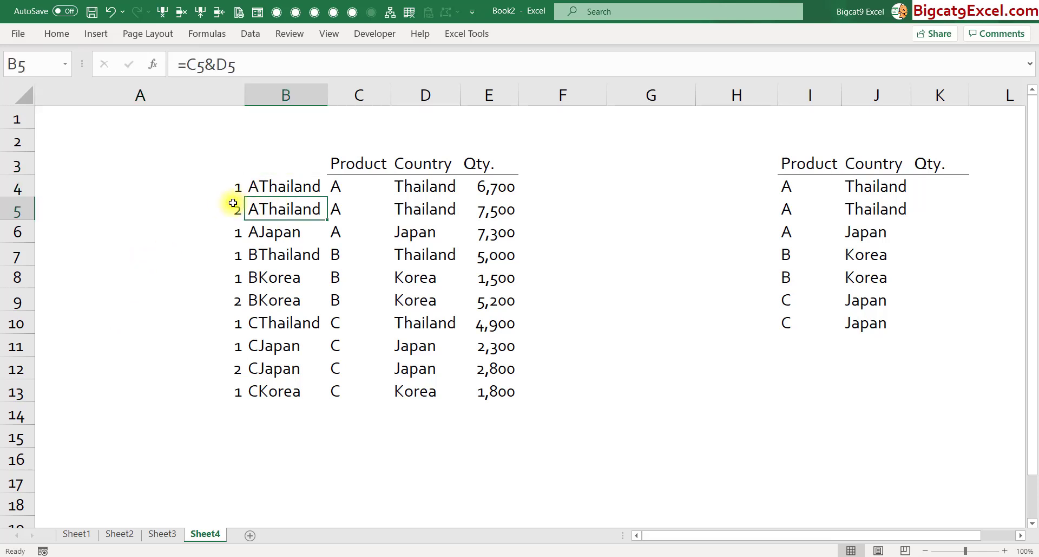
pyautogui.click(209, 190)
pyautogui.click(232, 211)
pyautogui.click(242, 234)
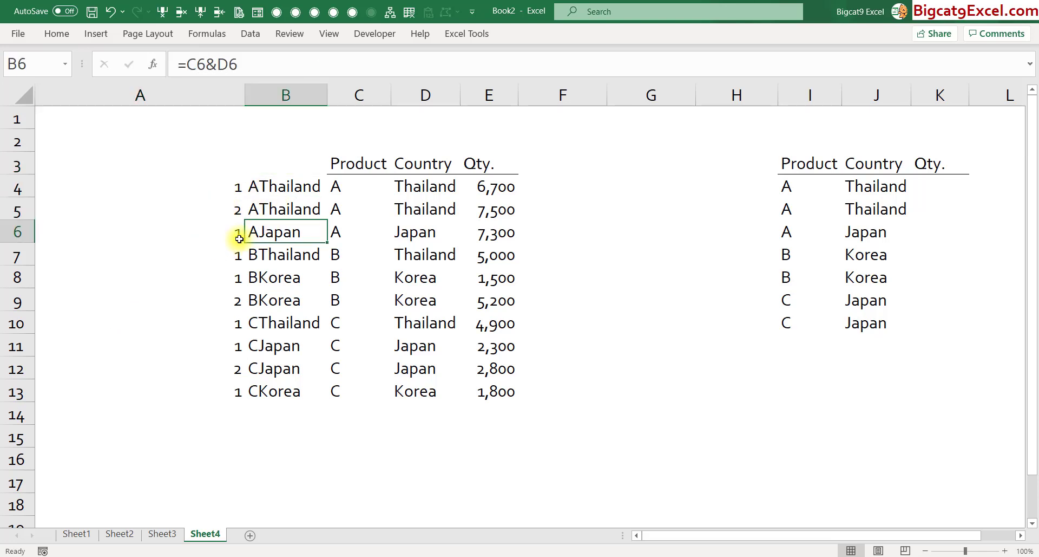
pyautogui.click(212, 237)
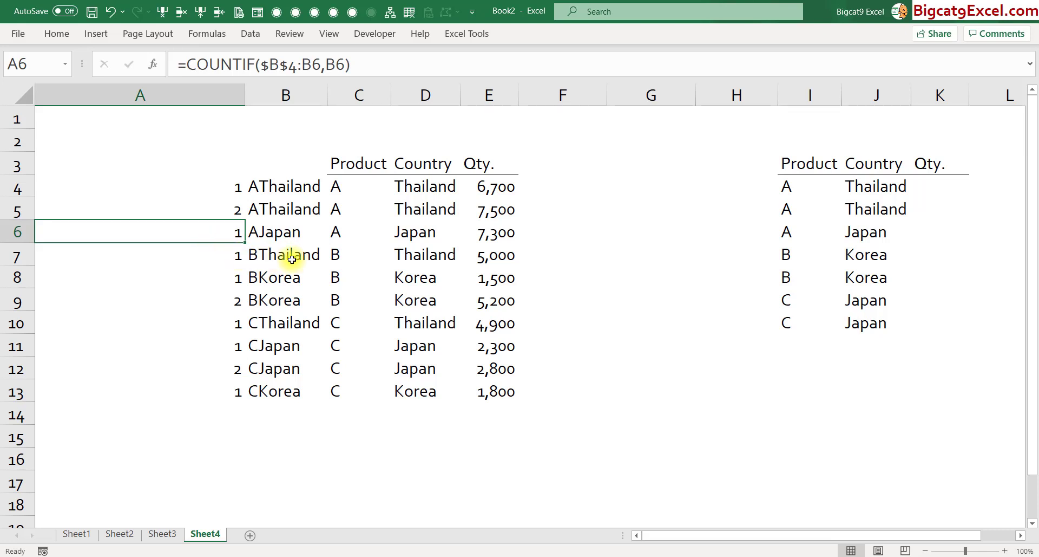
pyautogui.click(229, 262)
pyautogui.click(257, 278)
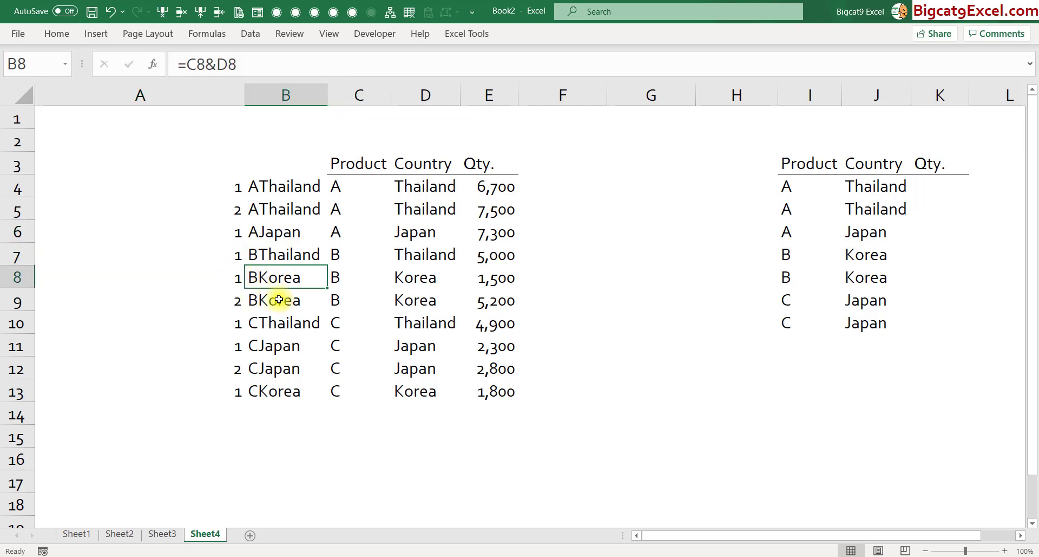
pyautogui.click(235, 282)
pyautogui.click(237, 301)
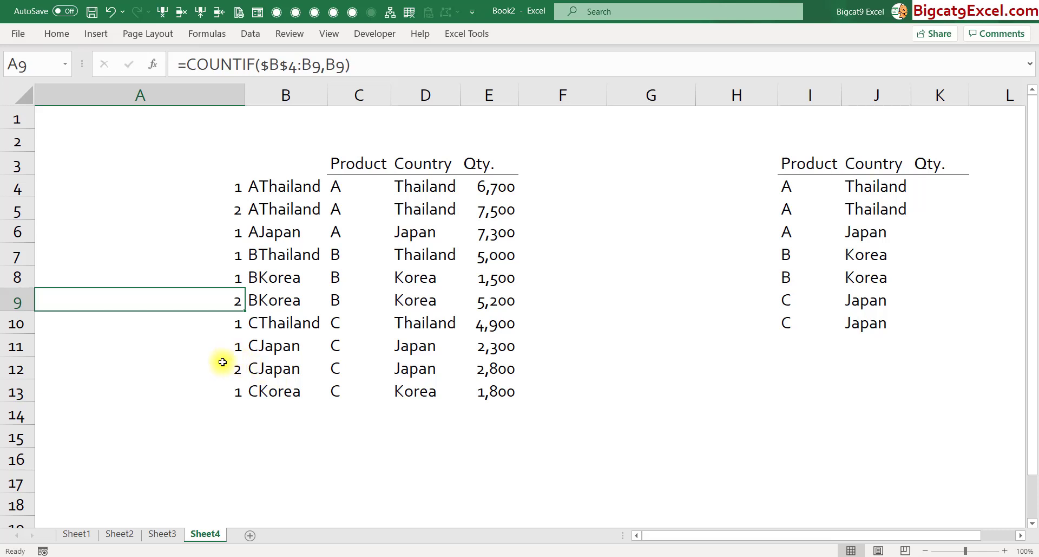
# - Append &B4 to the A4 count formula and copy it to A13, giving keys like 1AThailand
pyautogui.click(224, 393)
pyautogui.doubleClick(157, 184)
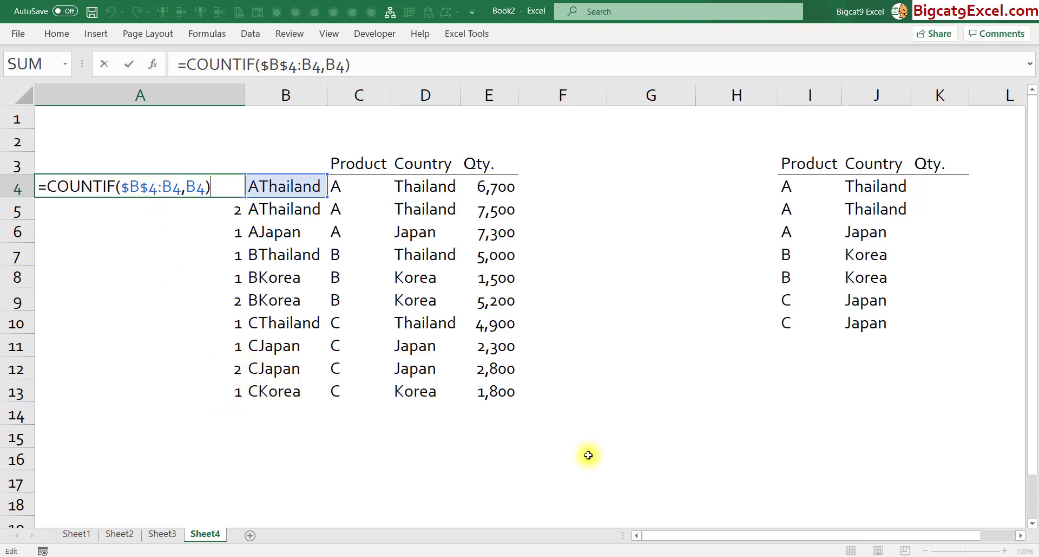
pyautogui.write('&')
pyautogui.write('B4')
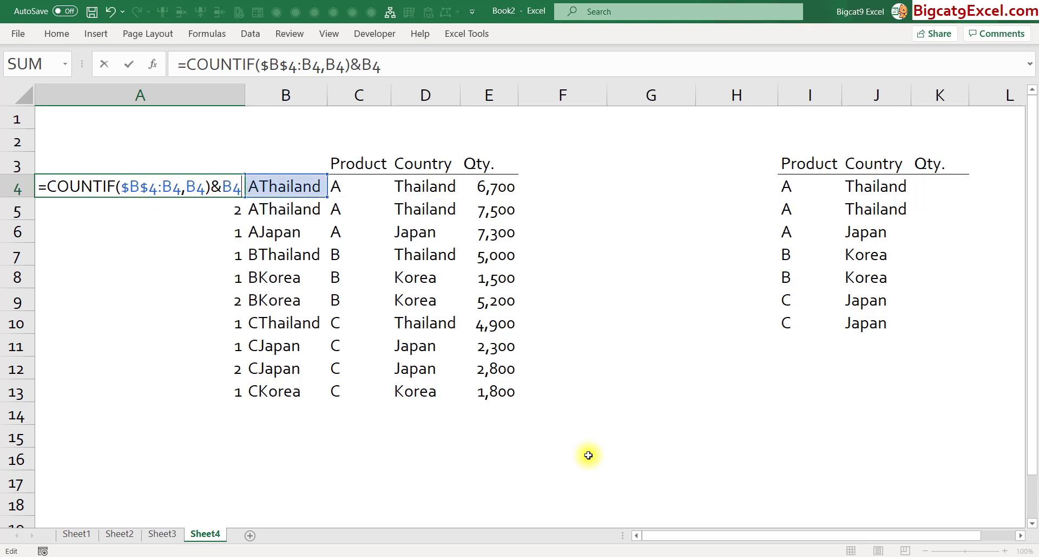
pyautogui.hotkey('ctrl', 'Return')
pyautogui.hotkey('ctrl', 'c')
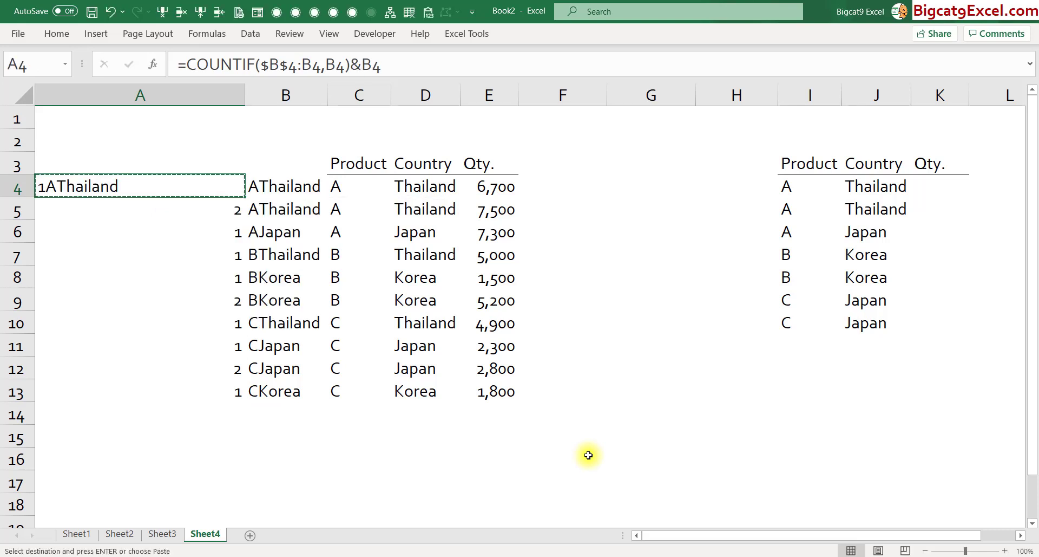
pyautogui.hotkey('ctrl', 'shift', 'Down')
pyautogui.press('Return')
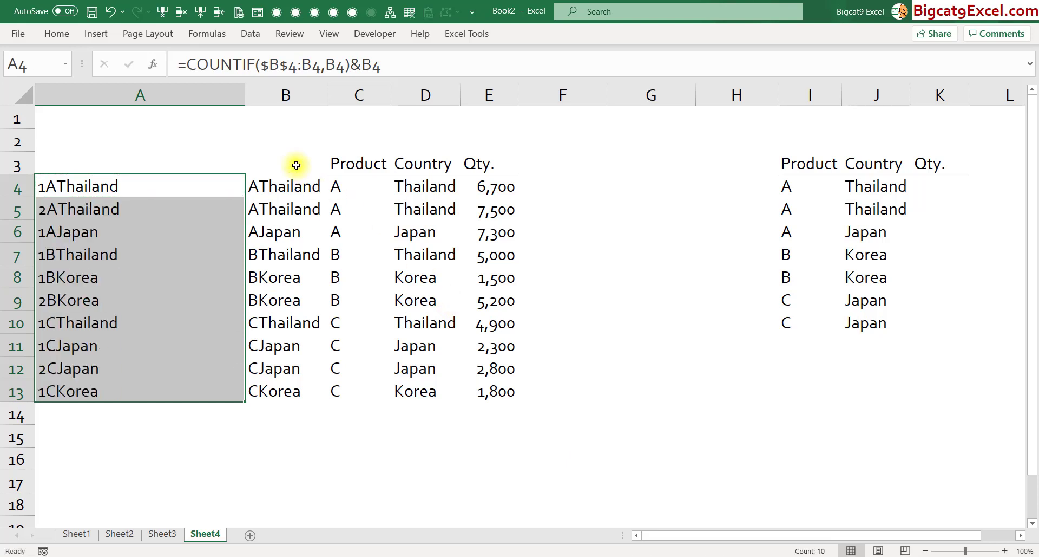
# - Autofit column A, note =COUNTIF($B$4:B4,B4)&B4 as text in A2, and select H4
pyautogui.doubleClick(245, 95)
pyautogui.click(244, 142)
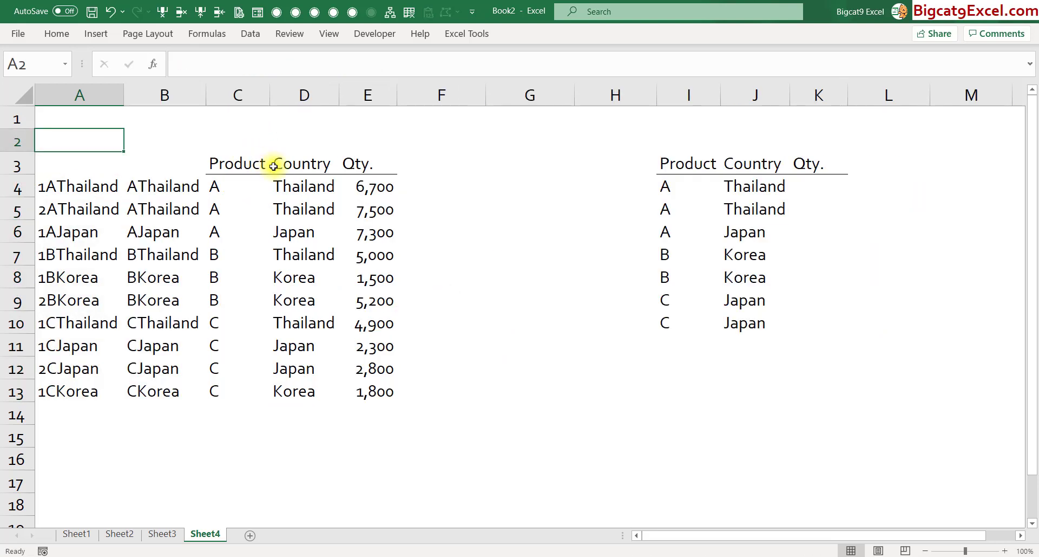
pyautogui.write('=COUNTIF($B$4:B4,B4)&B4')
pyautogui.press('Return')
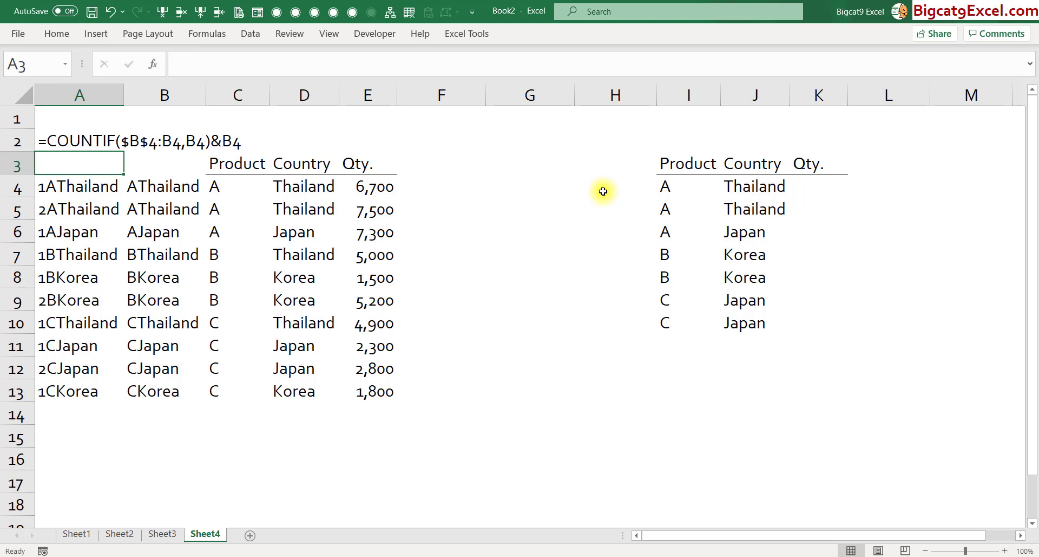
pyautogui.click(603, 191)
# - Enter the key formula =I4&J4 in H4 and copy it down to H10
pyautogui.write('=')
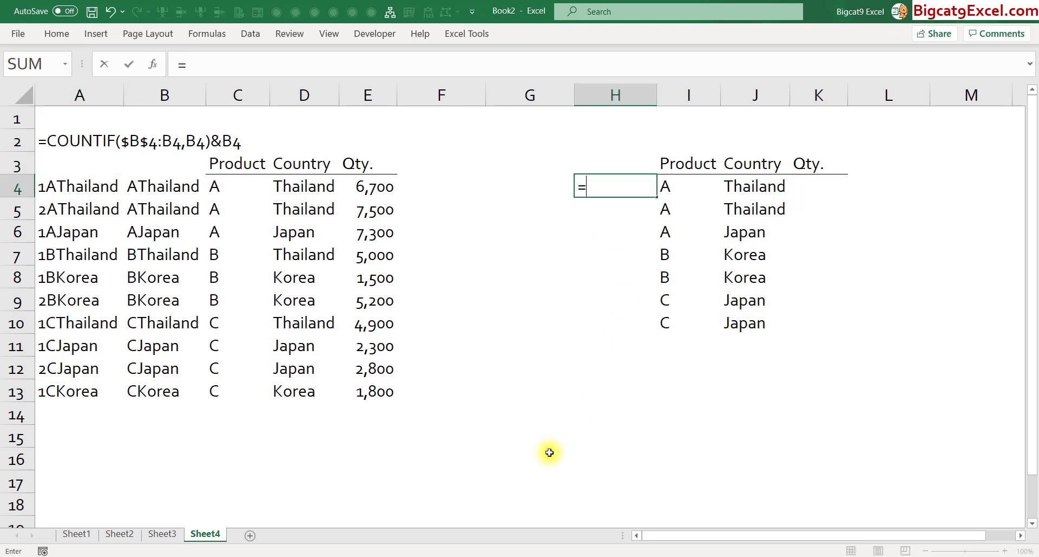
pyautogui.press('Right')
pyautogui.write('&')
pyautogui.press('Right')
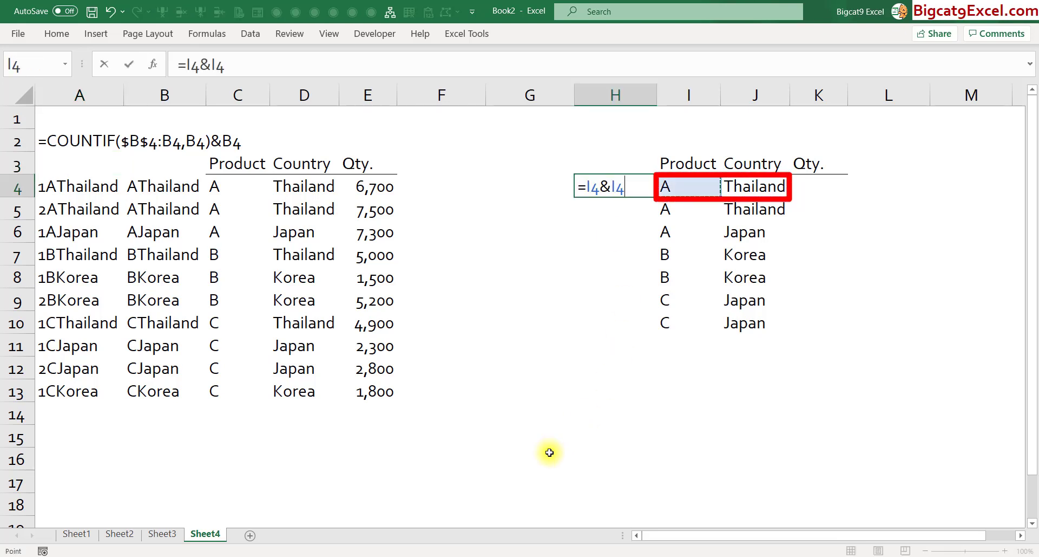
pyautogui.press('Right')
pyautogui.hotkey('ctrl', 'Return')
pyautogui.hotkey('ctrl', 'c')
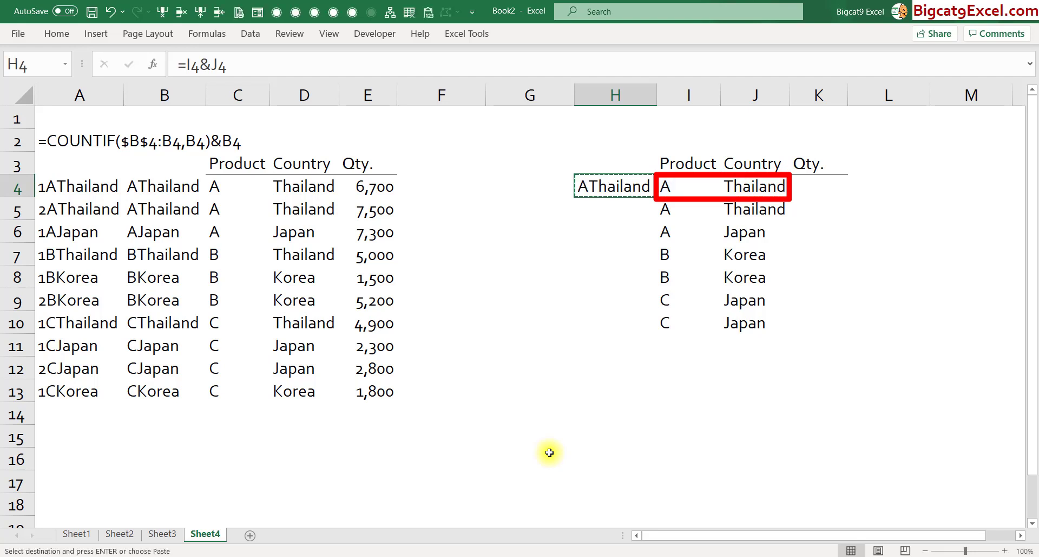
pyautogui.hotkey('shift', 'Right')
pyautogui.hotkey('ctrl', 'shift', 'Down')
pyautogui.hotkey('shift', 'Left')
pyautogui.press('Return')
# - Enter =COUNTIF($H$4:H4,H4)&H4 in G4 to build the occurrence-numbered key
pyautogui.press('Left')
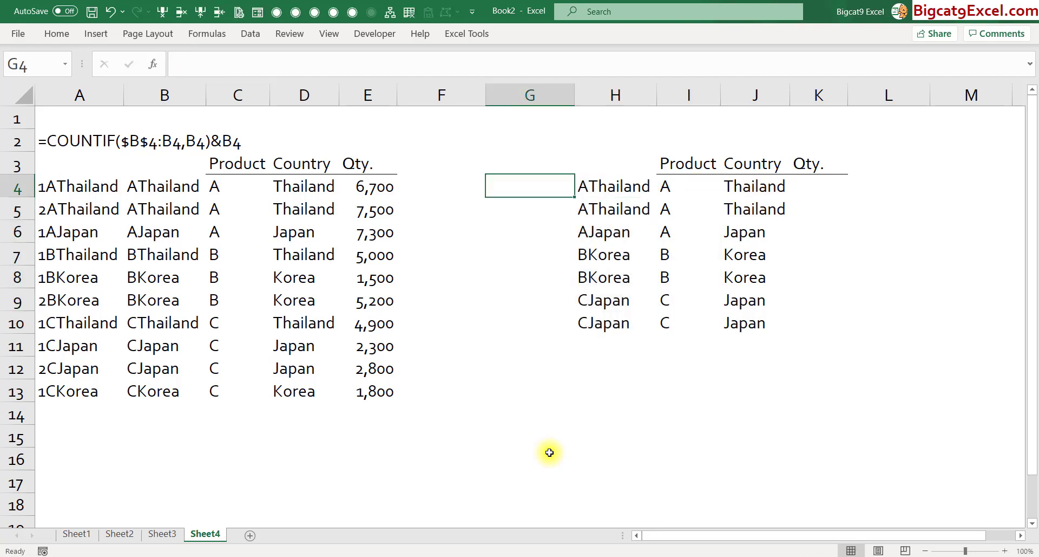
pyautogui.write('=')
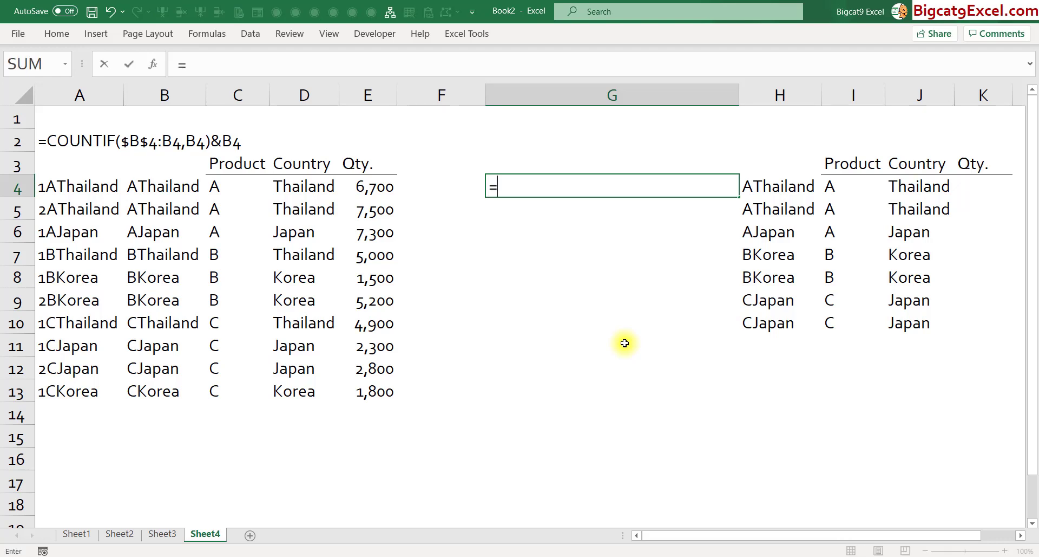
pyautogui.write('COUNTIF(')
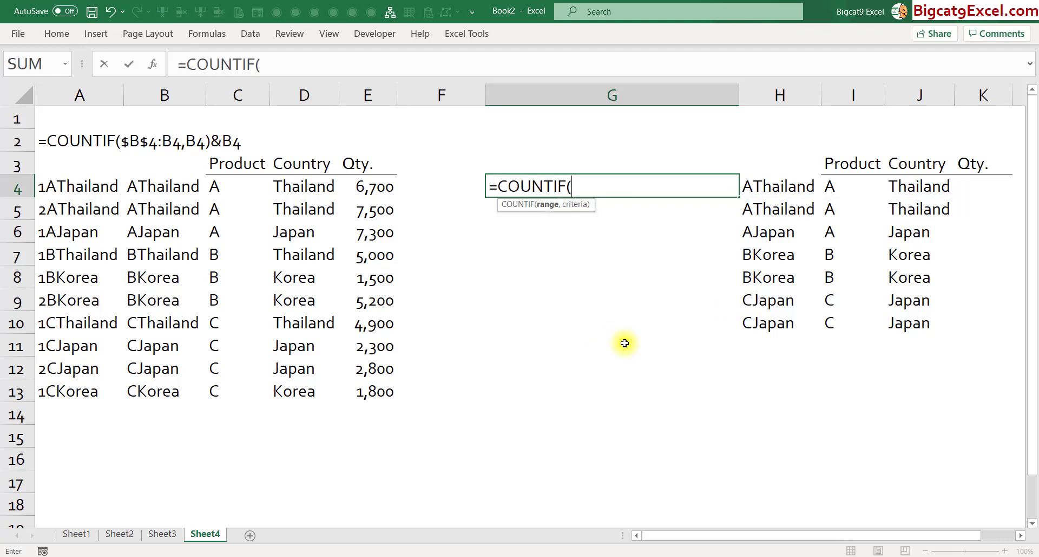
pyautogui.press('Right')
pyautogui.press('F8')
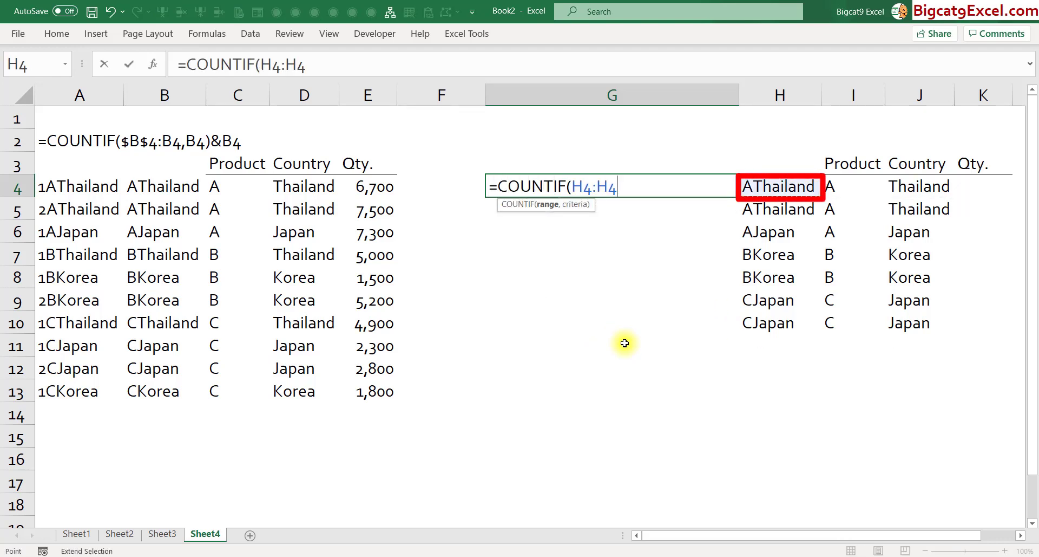
pyautogui.write(',')
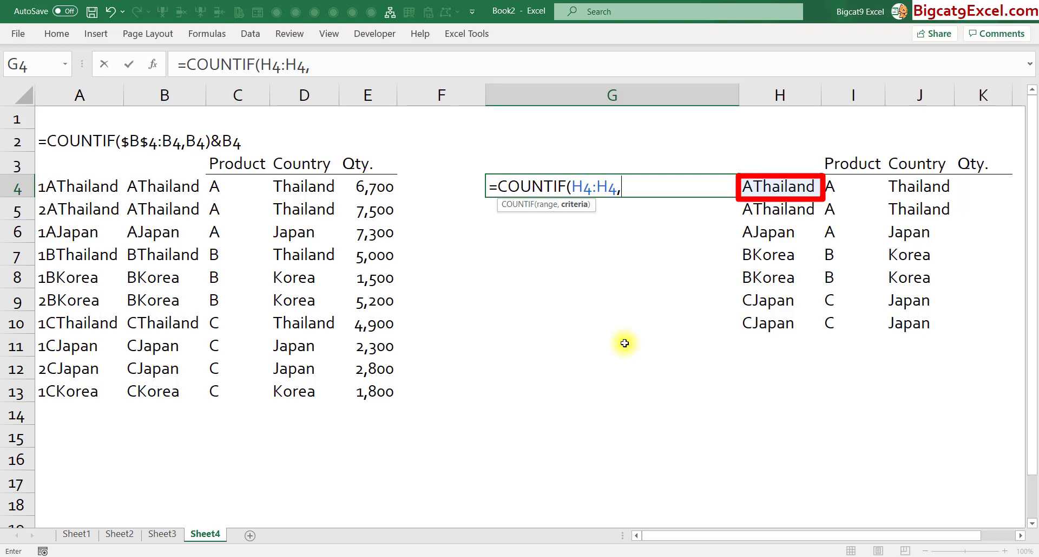
pyautogui.press('Right')
pyautogui.write(')')
pyautogui.press('F2')
pyautogui.press('Left')
pyautogui.press('Left')
pyautogui.press('Left')
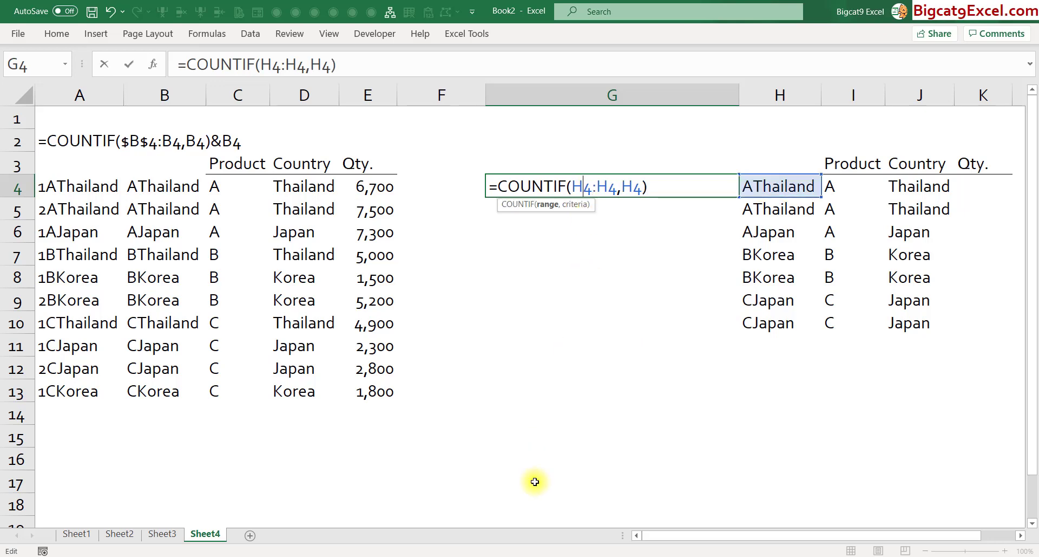
pyautogui.press('F4')
pyautogui.press('End')
pyautogui.write('&')
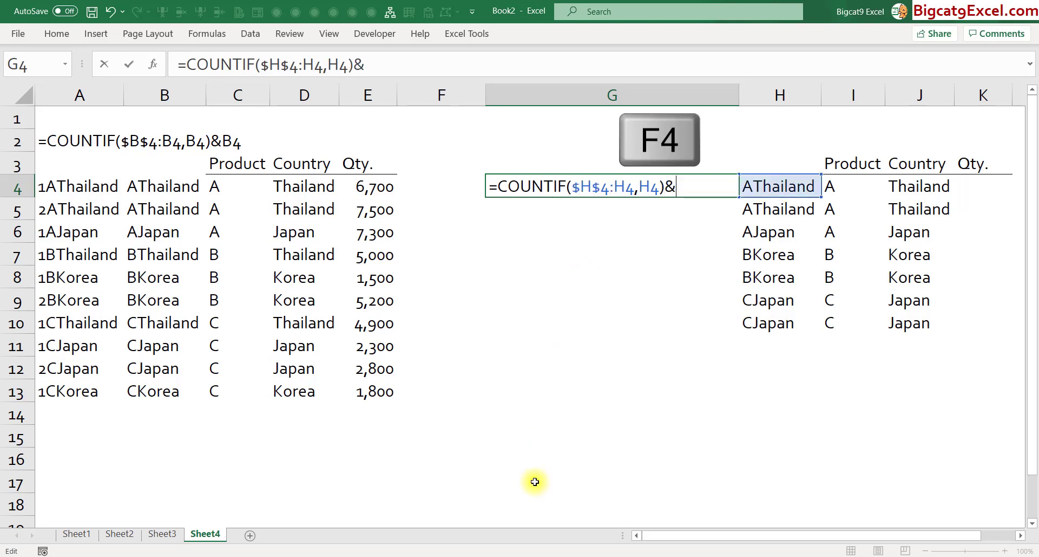
pyautogui.write('H4')
pyautogui.hotkey('ctrl', 'Return')
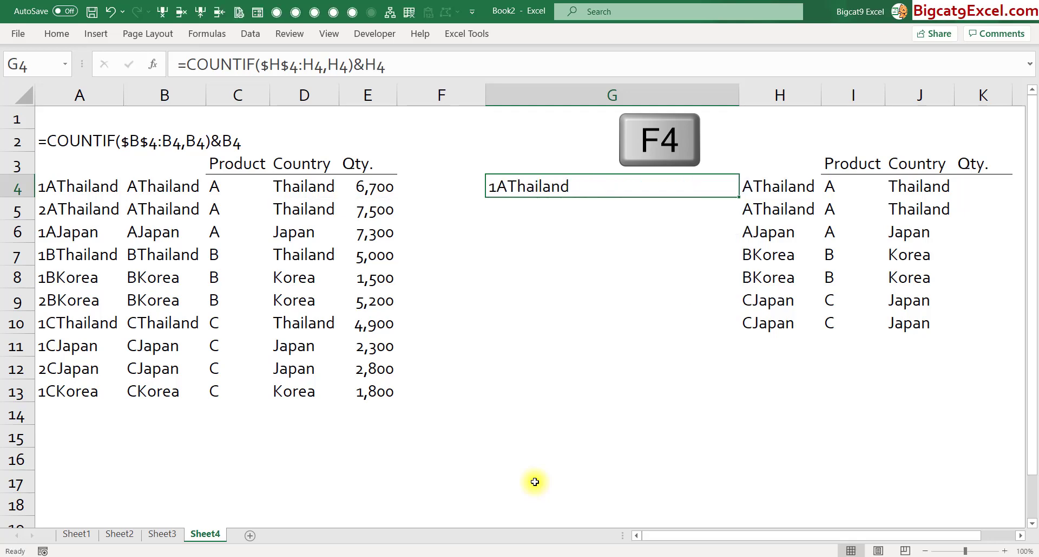
# - Fill the G4 formula down to G10 and autofit column G
pyautogui.hotkey('shift', 'Right')
pyautogui.hotkey('ctrl', 'shift', 'Down')
pyautogui.hotkey('shift', 'Left')
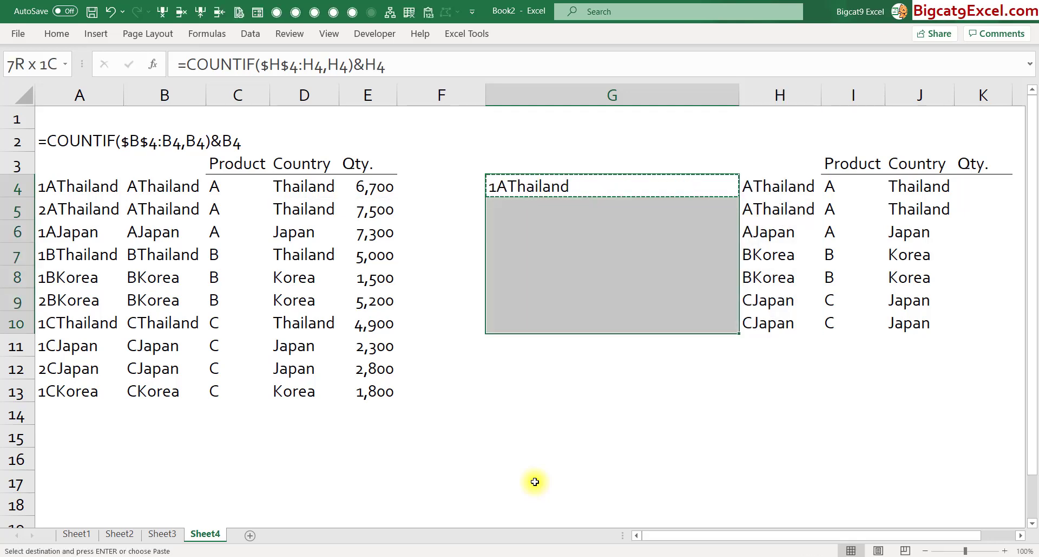
pyautogui.hotkey('ctrl', 'd')
pyautogui.hotkey('alt', 'h')
pyautogui.press('o')
pyautogui.press('i')
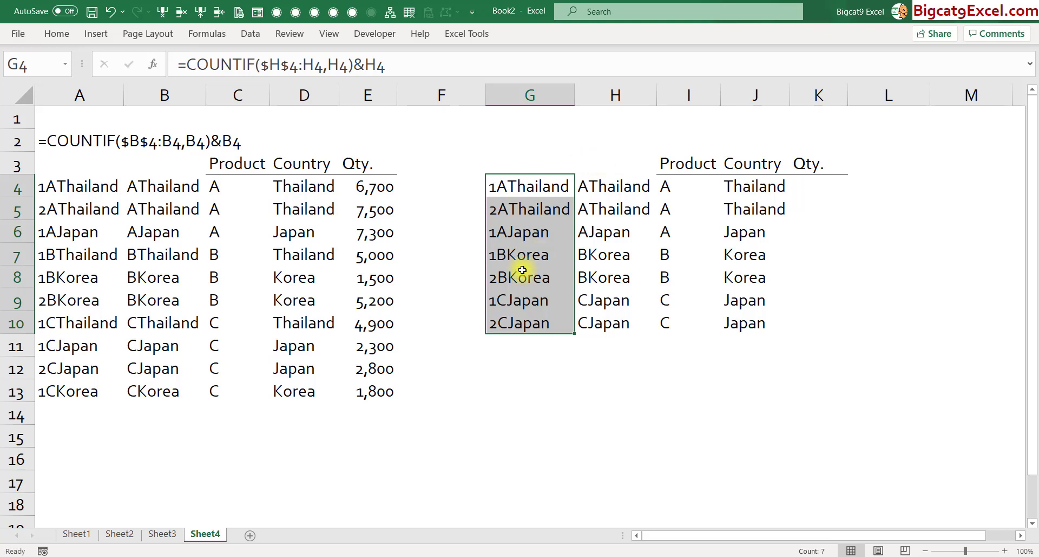
# - Show G4's formula in G2 with =FORMULATEXT(G4), then select K4
pyautogui.press('Up')
pyautogui.press('Up')
pyautogui.write('=')
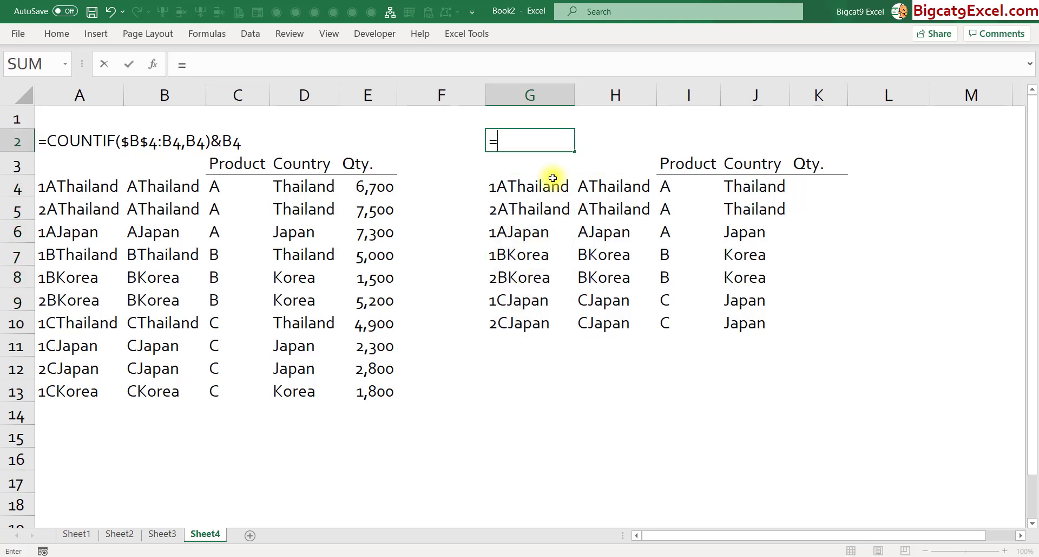
pyautogui.write('FORM')
pyautogui.press('Tab')
pyautogui.click(552, 179)
pyautogui.press('Return')
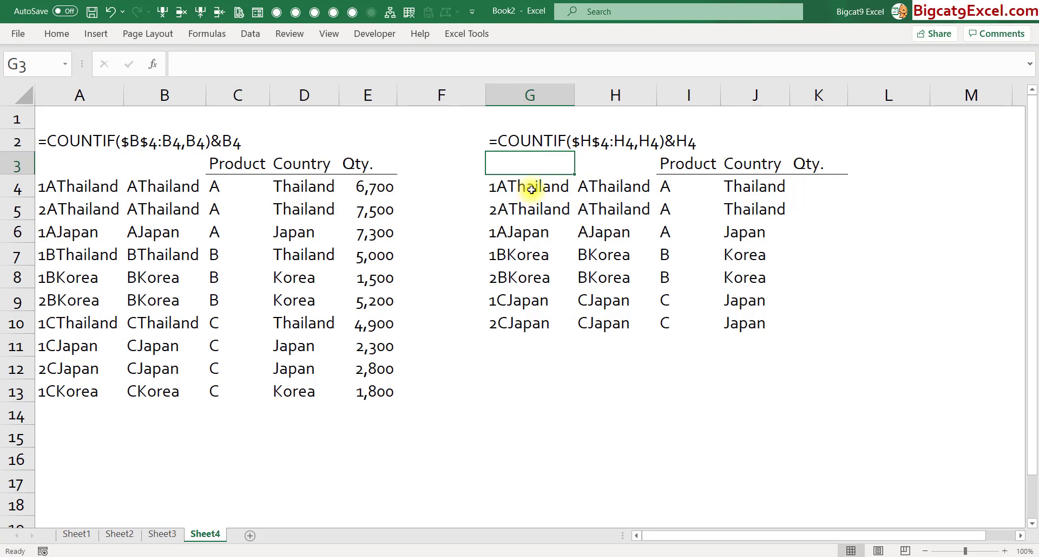
pyautogui.click(816, 187)
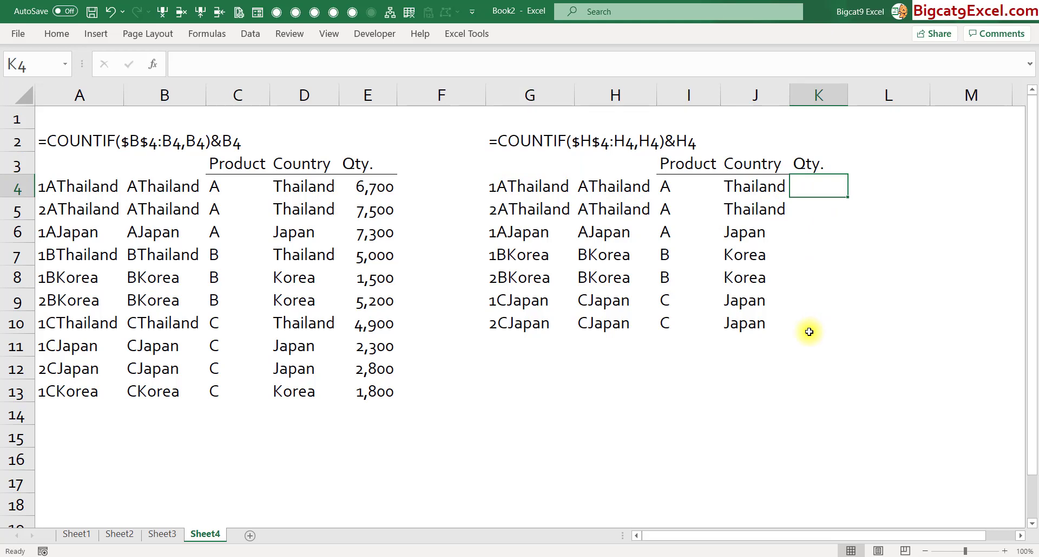
# - Enter =VLOOKUP(G4,$A$4:$E$13,5,0) in K4, returning the Qty 6,700
pyautogui.write('=VLOOKUP(')
pyautogui.press('Left')
pyautogui.press('Left')
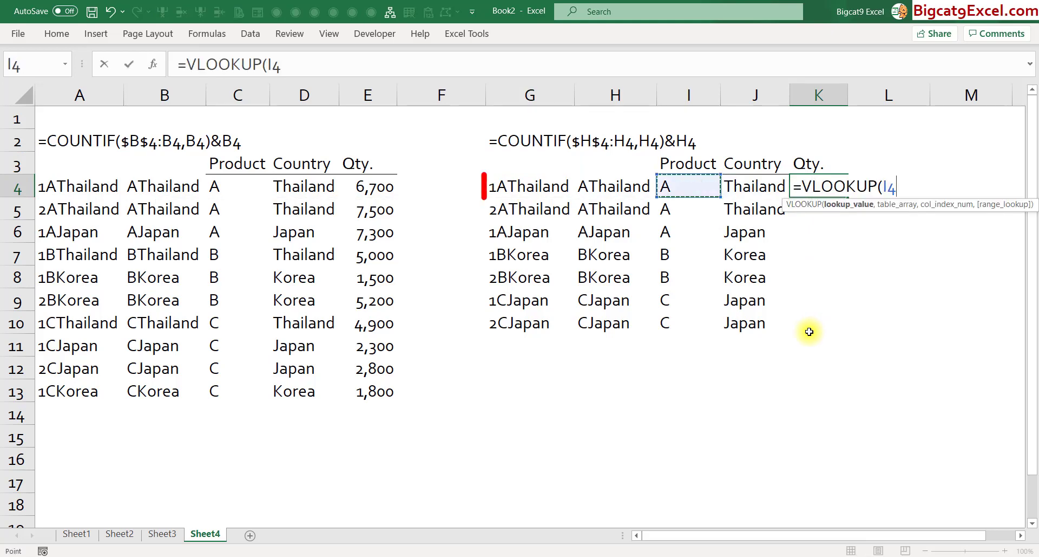
pyautogui.press('Left')
pyautogui.press('Left')
pyautogui.write(',')
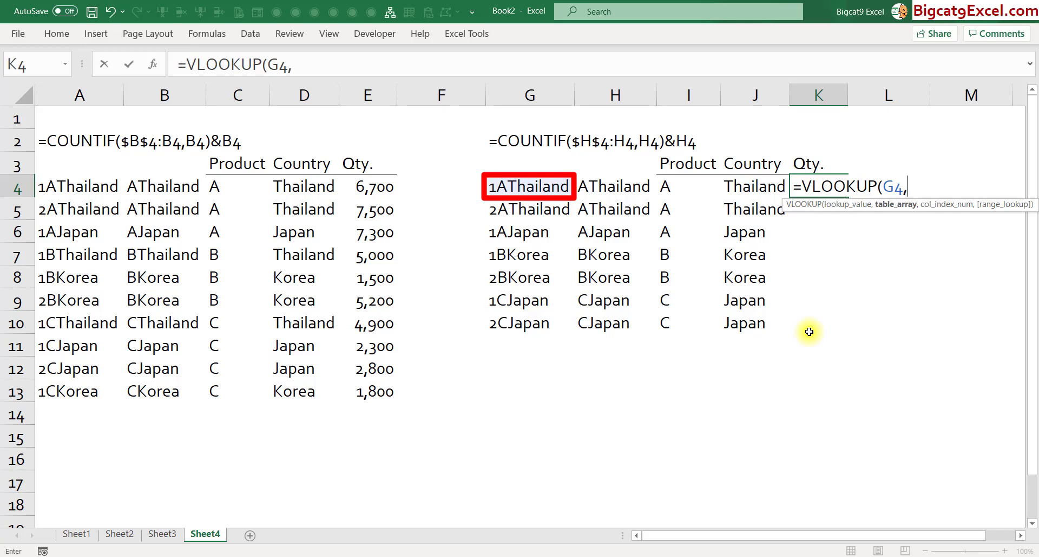
pyautogui.press('Left')
pyautogui.press('Left')
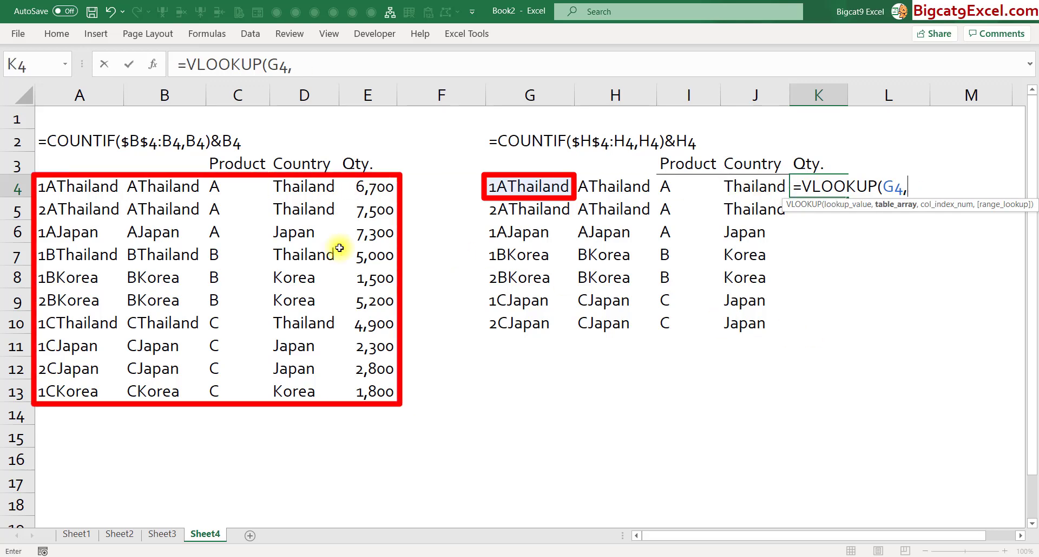
pyautogui.click(102, 188)
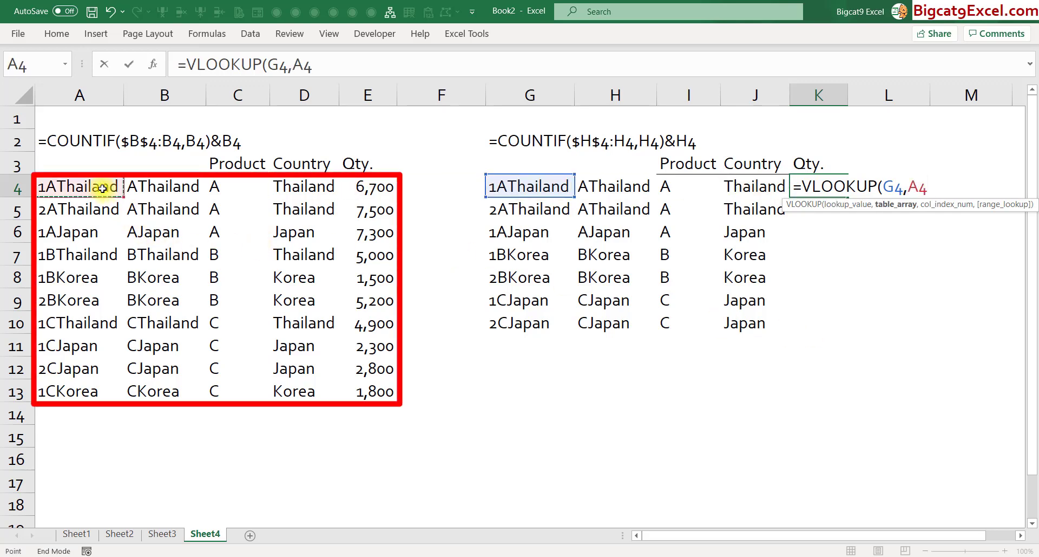
pyautogui.hotkey('ctrl', 'shift', 'Right')
pyautogui.hotkey('ctrl', 'shift', 'Down')
pyautogui.press('F4')
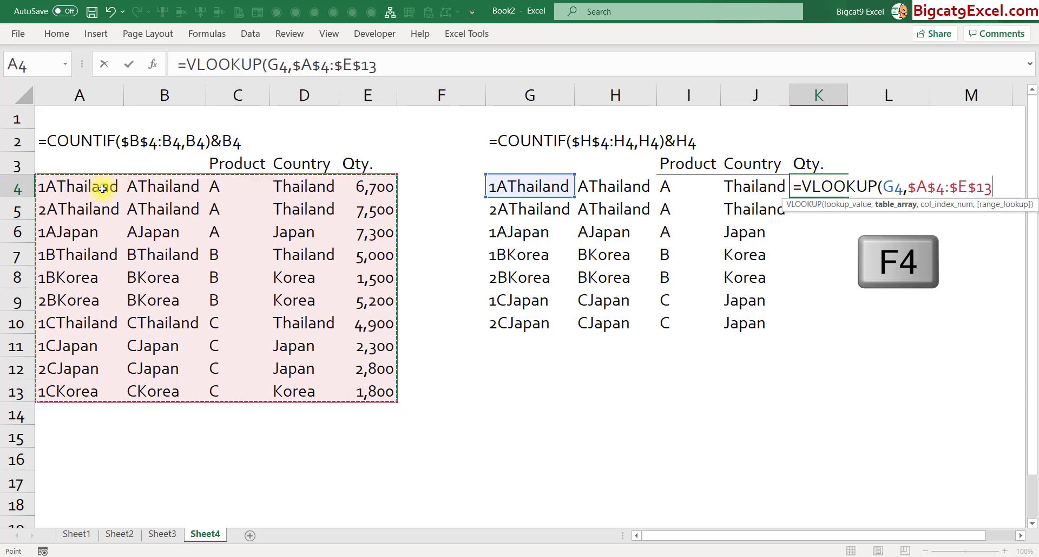
pyautogui.write(',')
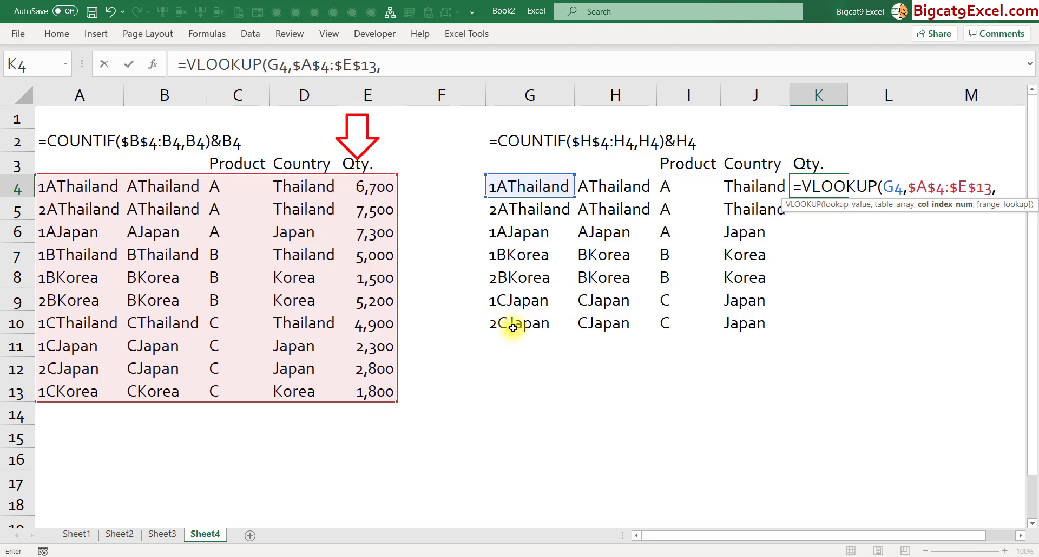
pyautogui.write('5')
pyautogui.write(',0')
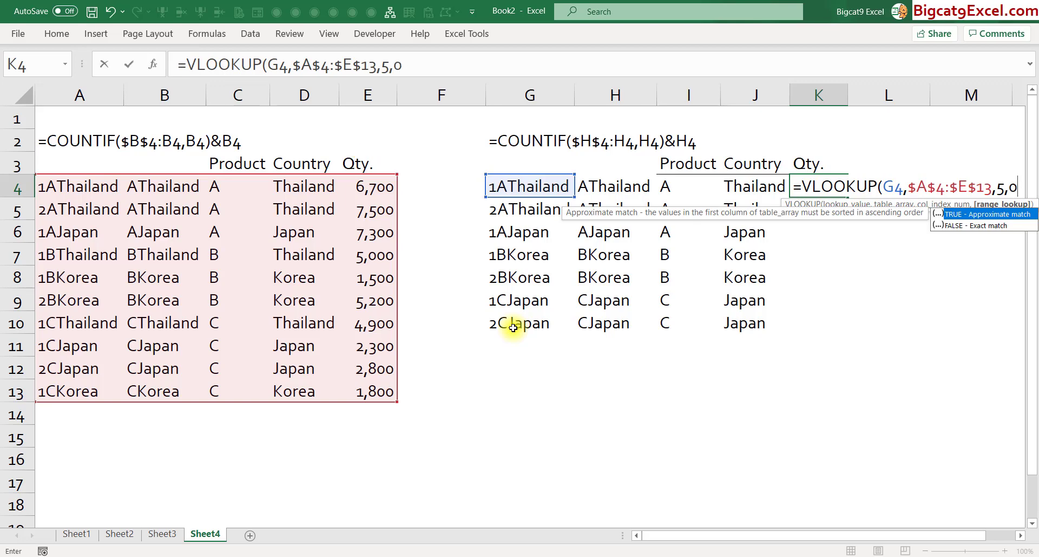
pyautogui.write(')')
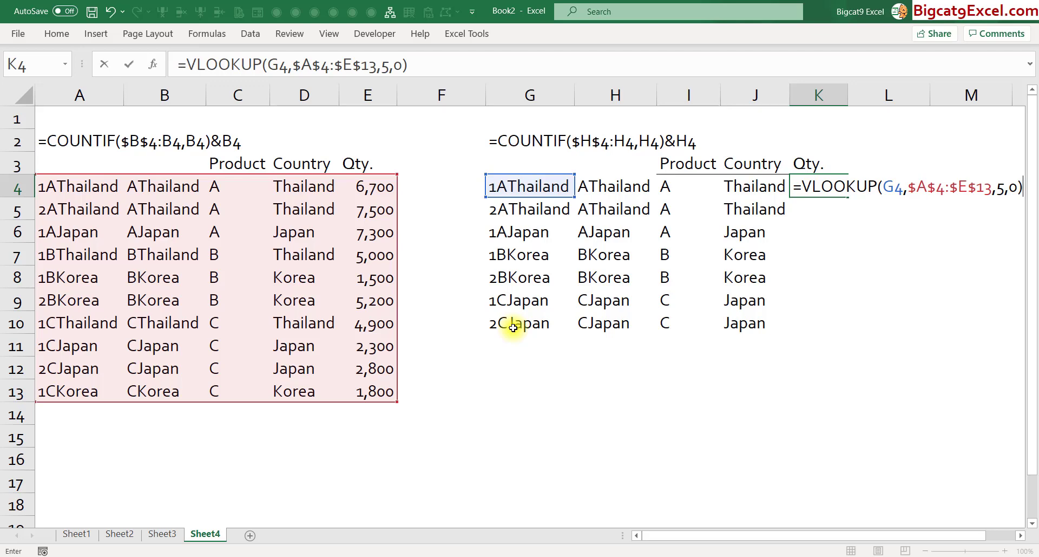
pyautogui.hotkey('ctrl', 'Return')
# - Copy the K4 lookup down to K10, filling quantities 7,500 through 2,800, and show K4's formula
pyautogui.hotkey('ctrl', 'c')
pyautogui.hotkey('shift', 'Left')
pyautogui.hotkey('ctrl', 'shift', 'Down')
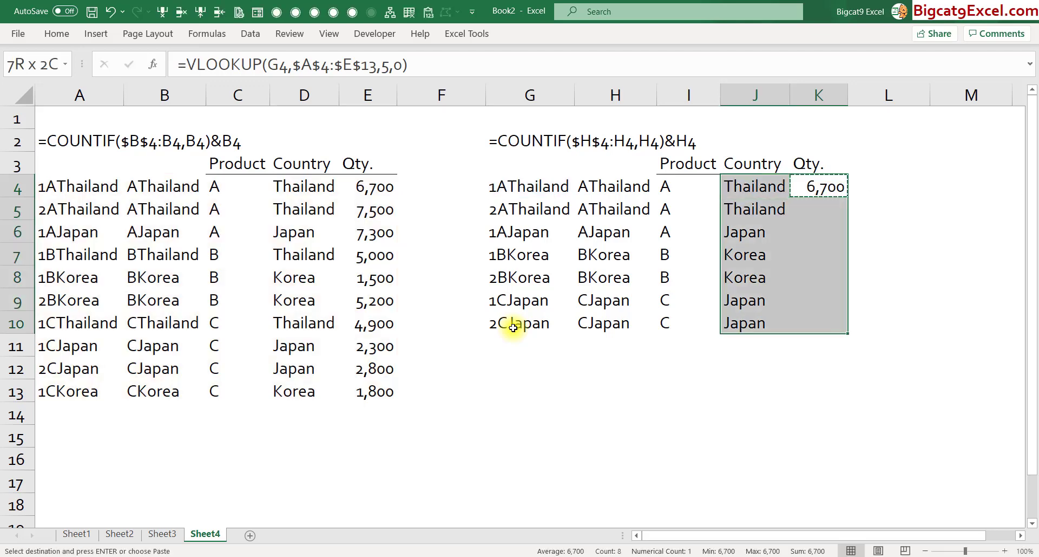
pyautogui.hotkey('shift', 'Right')
pyautogui.hotkey('ctrl', 'v')
pyautogui.press('F2')
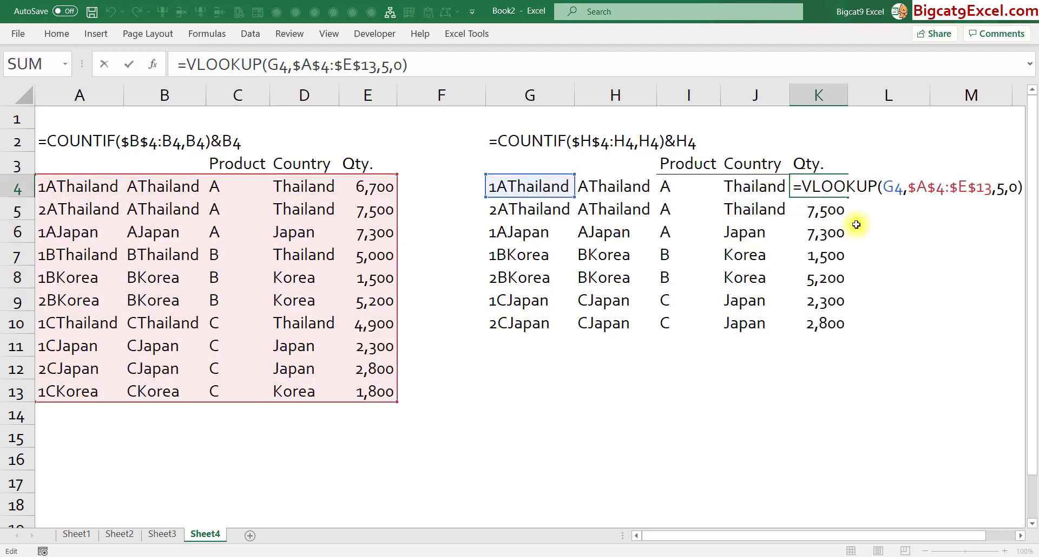